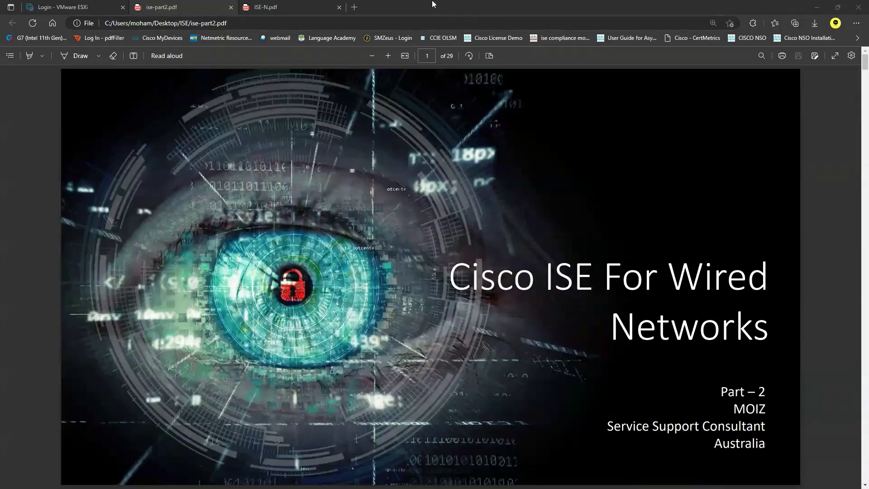
- Switch to the ISE-N.pdf tab to view the Cisco ISE lab network diagram
{"action": "left_click", "coordinate": [302, 5]}
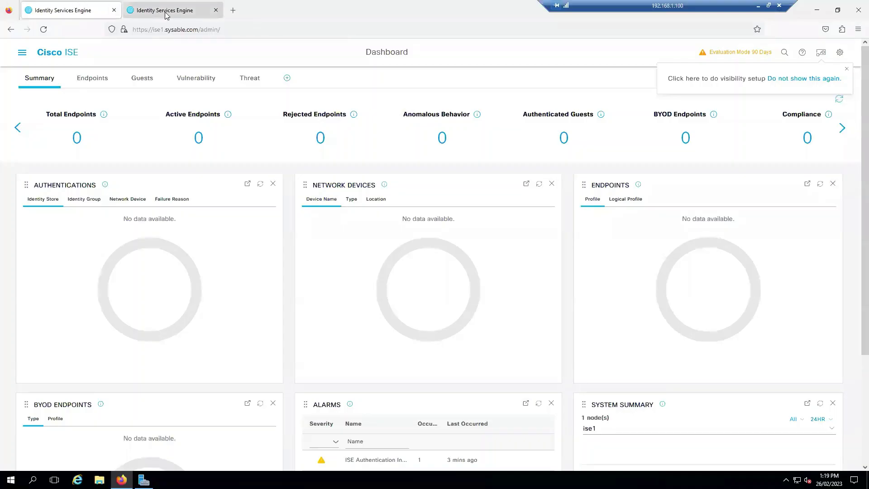
- Check the ise2 console and view ise1's site information
{"action": "left_click", "coordinate": [165, 15]}
{"action": "left_click", "coordinate": [105, 11]}
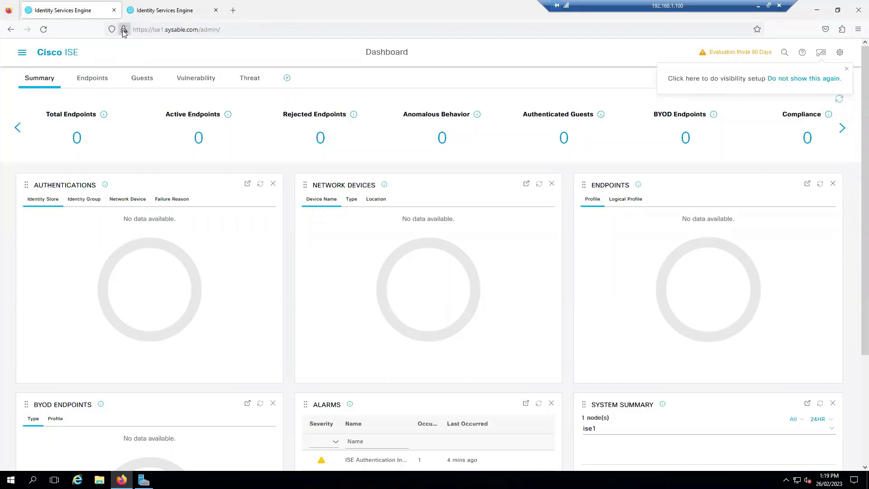
{"action": "left_click", "coordinate": [124, 31]}
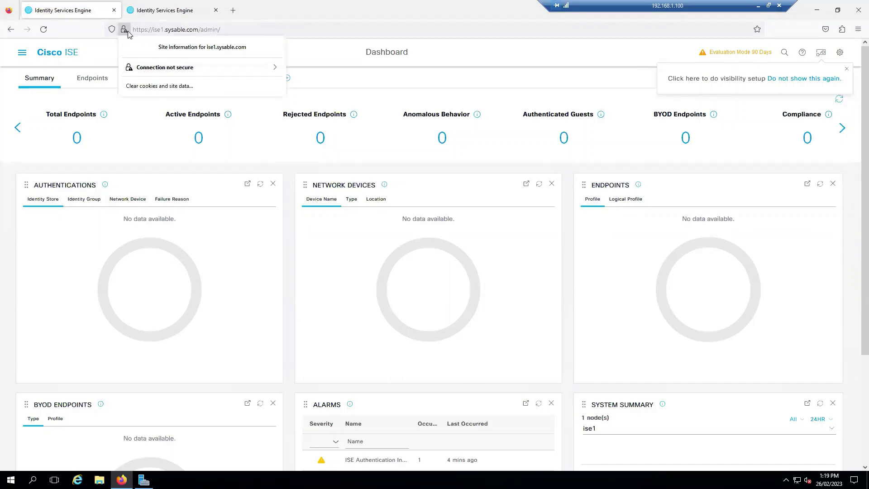
{"action": "key", "text": "ctrl+Tab"}
- On the ise1 console, dismiss the visibility setup banner and open the main navigation menu
{"action": "left_click", "coordinate": [93, 9]}
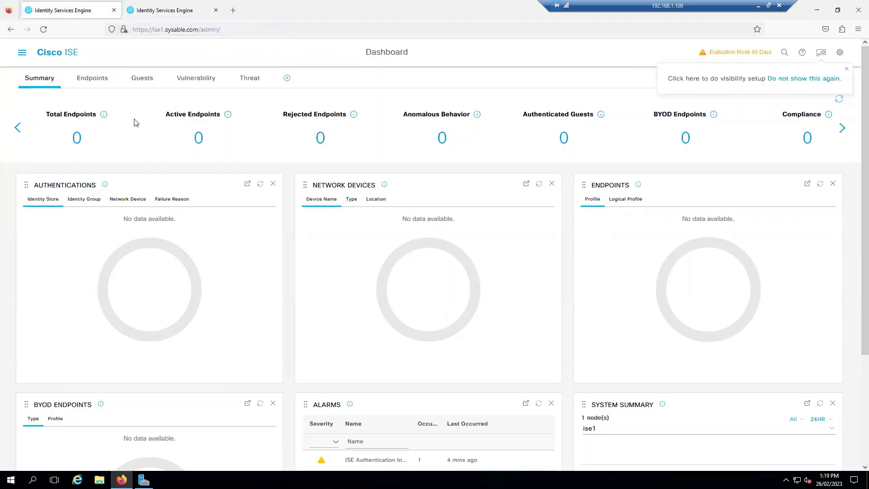
{"action": "left_click", "coordinate": [846, 70]}
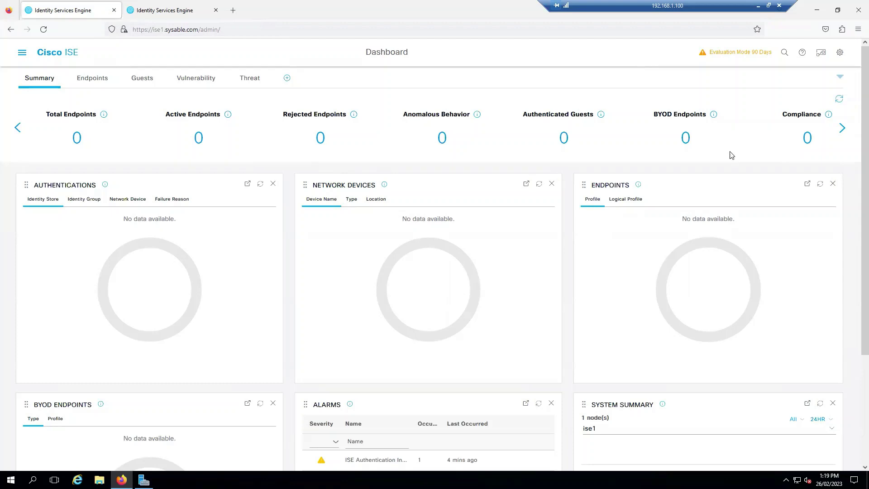
{"action": "left_click", "coordinate": [22, 52]}
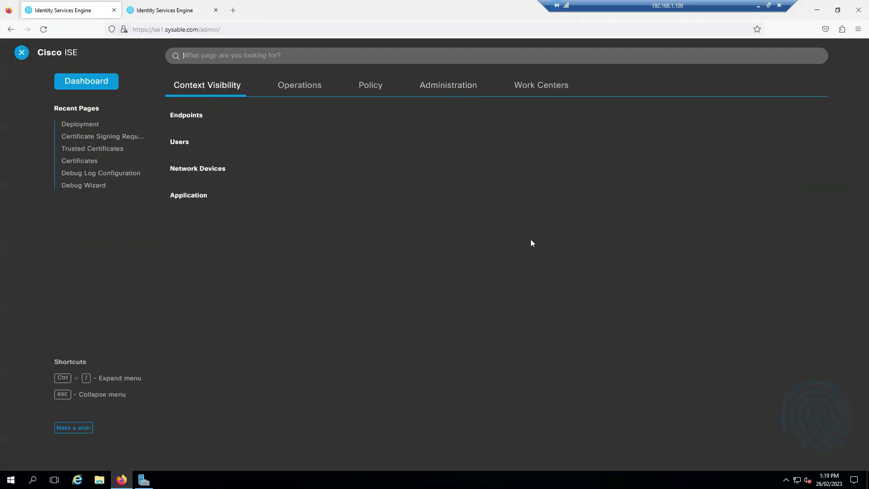
- Go to Administration > System > Deployment and permanently dismiss the standalone-mode notice
{"action": "left_click", "coordinate": [455, 91]}
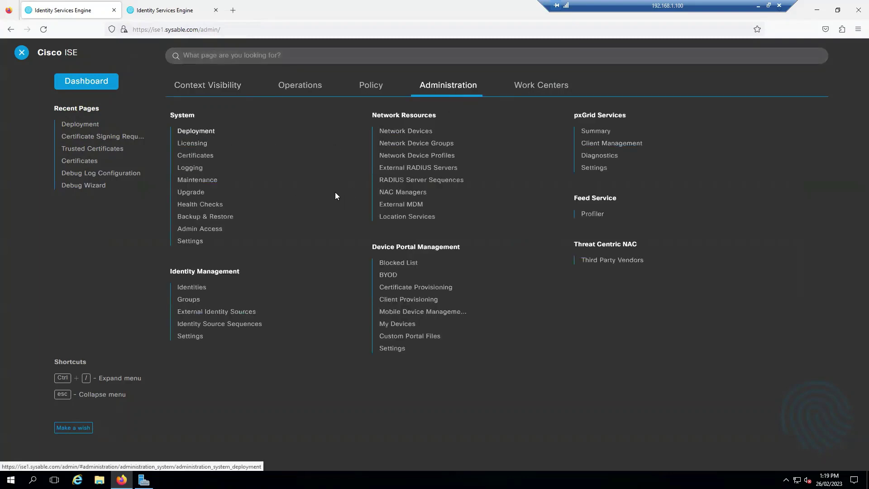
{"action": "left_click", "coordinate": [196, 130]}
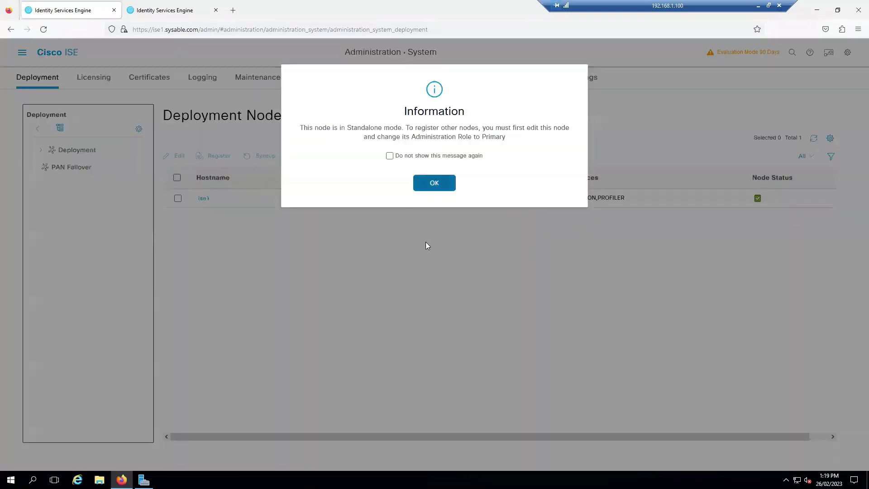
{"action": "left_click", "coordinate": [390, 155]}
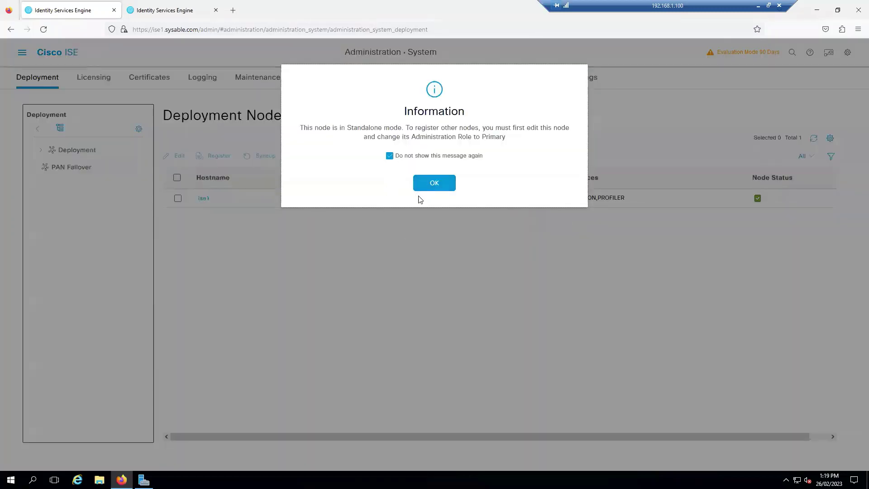
{"action": "left_click", "coordinate": [434, 182]}
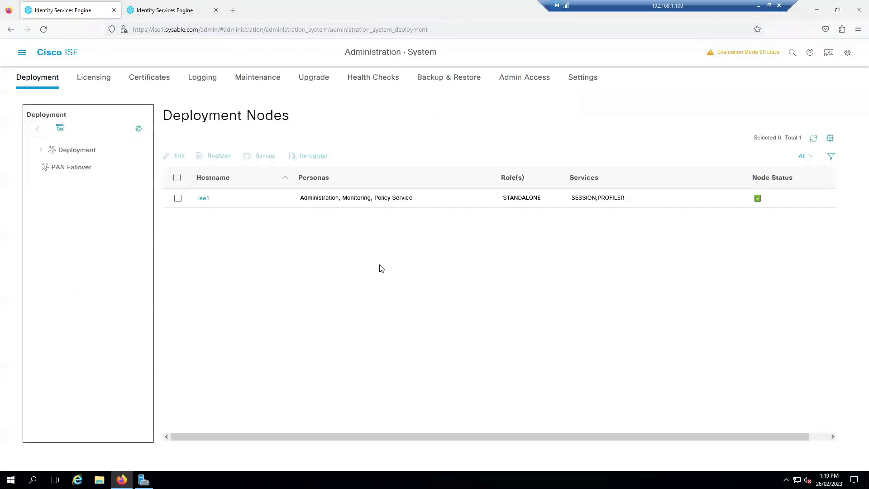
- Make ise1 the primary node, save it, and return to the Deployment Nodes list
{"action": "left_click", "coordinate": [203, 198]}
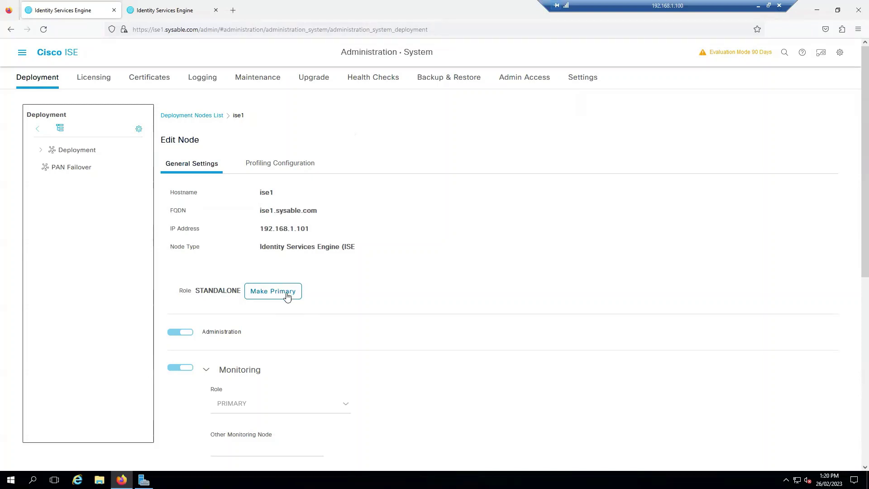
{"action": "left_click", "coordinate": [289, 293]}
{"action": "scroll", "coordinate": [442, 275], "scroll_direction": "down", "scroll_amount": 6}
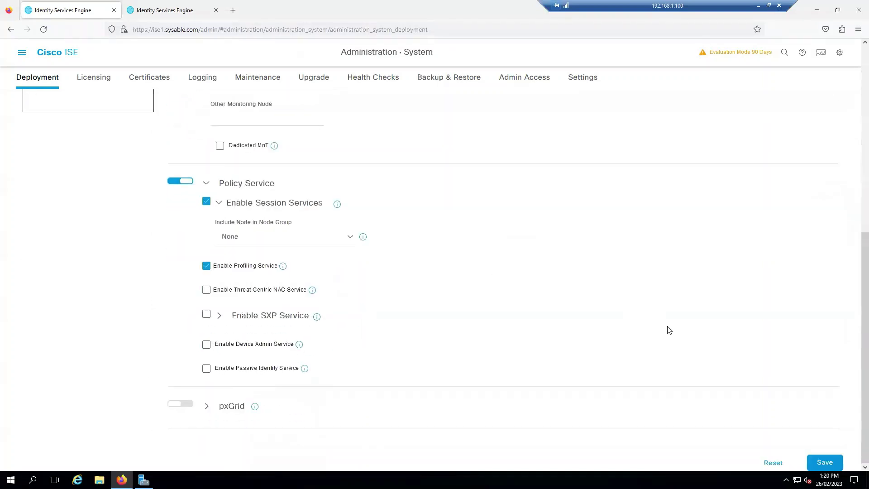
{"action": "left_click", "coordinate": [824, 466]}
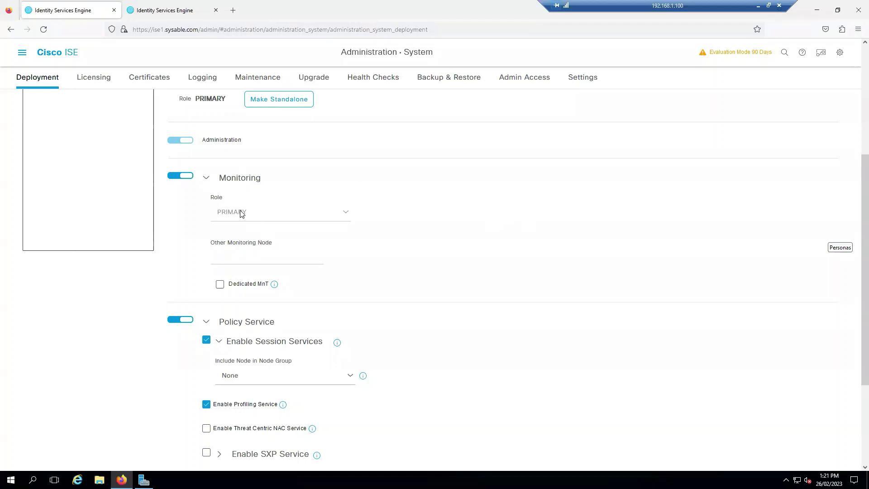
{"action": "scroll", "coordinate": [772, 340], "scroll_direction": "down", "scroll_amount": 3}
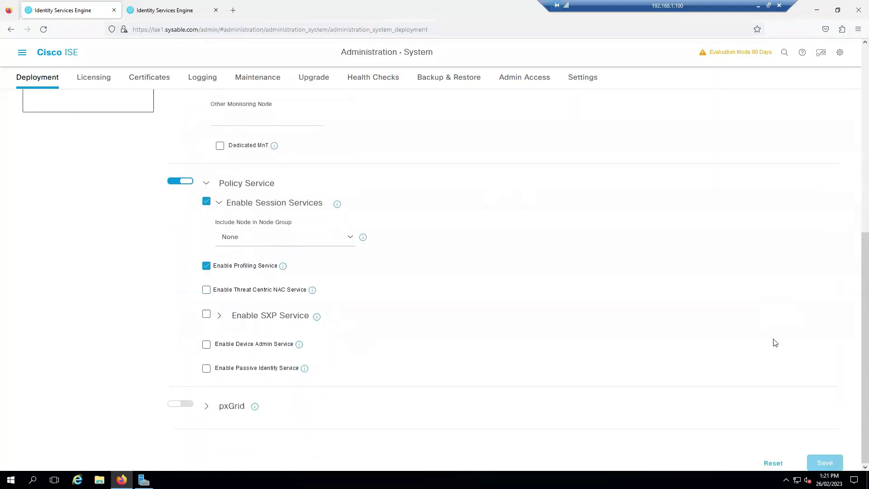
{"action": "scroll", "coordinate": [397, 252], "scroll_direction": "up", "scroll_amount": 4}
{"action": "scroll", "coordinate": [398, 251], "scroll_direction": "up", "scroll_amount": 3}
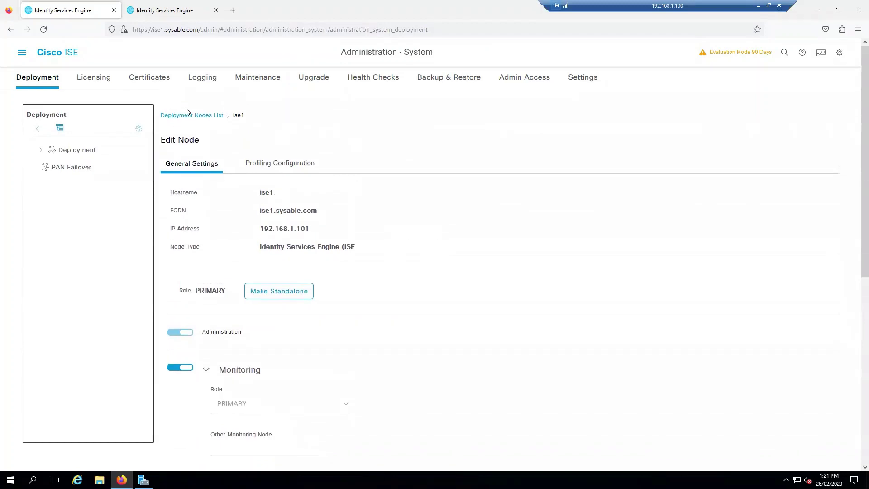
{"action": "left_click", "coordinate": [198, 118]}
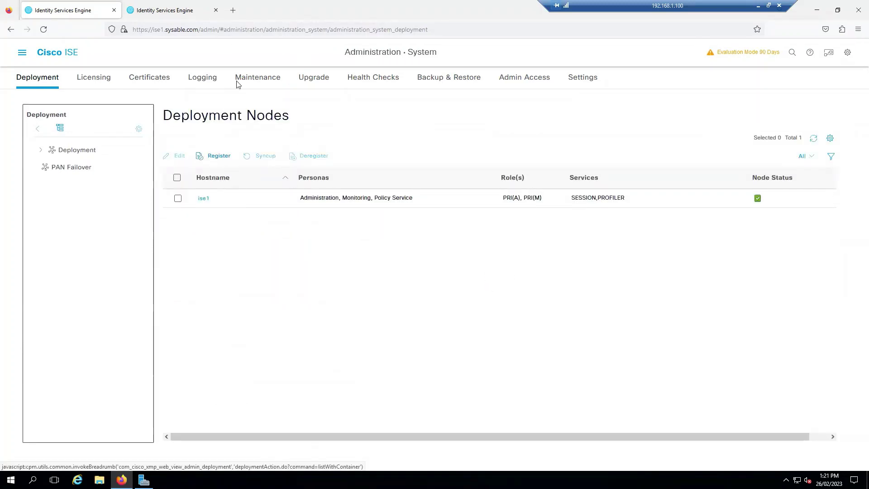
- On the ise2 console, open the Deployment page and permanently dismiss the standalone-mode notice
{"action": "left_click", "coordinate": [184, 9]}
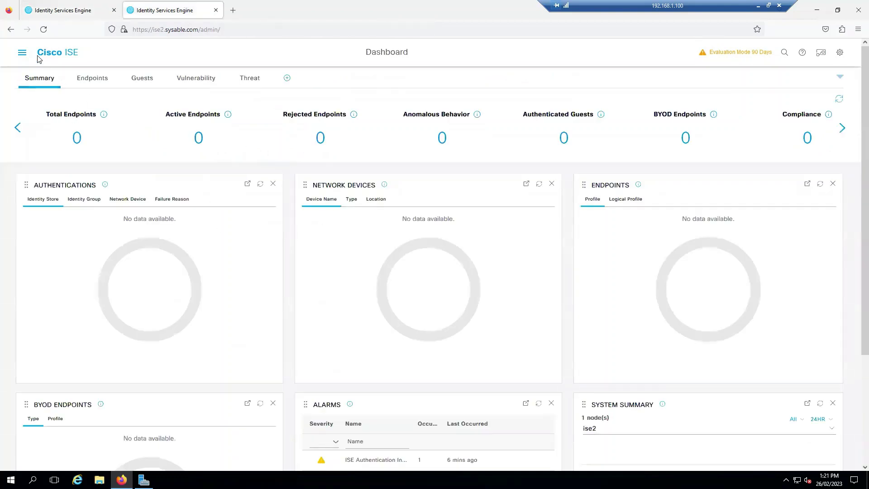
{"action": "left_click", "coordinate": [21, 53]}
{"action": "left_click", "coordinate": [458, 91]}
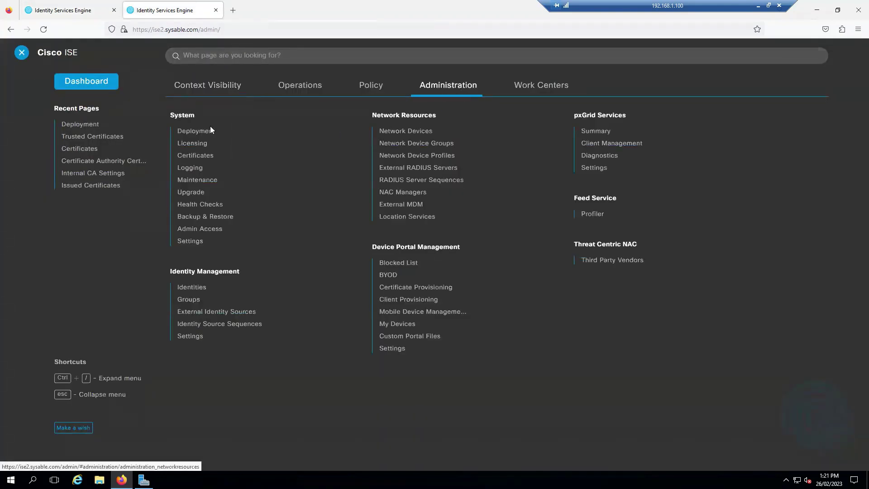
{"action": "left_click", "coordinate": [199, 133]}
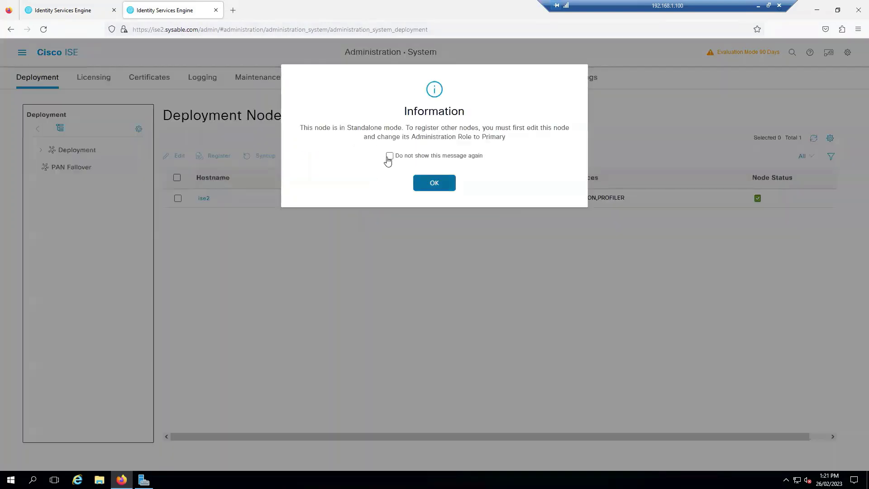
{"action": "left_click", "coordinate": [387, 158]}
{"action": "left_click", "coordinate": [431, 182]}
- Open ise2's Edit Node page and highlight its STANDALONE role
{"action": "left_click", "coordinate": [206, 199]}
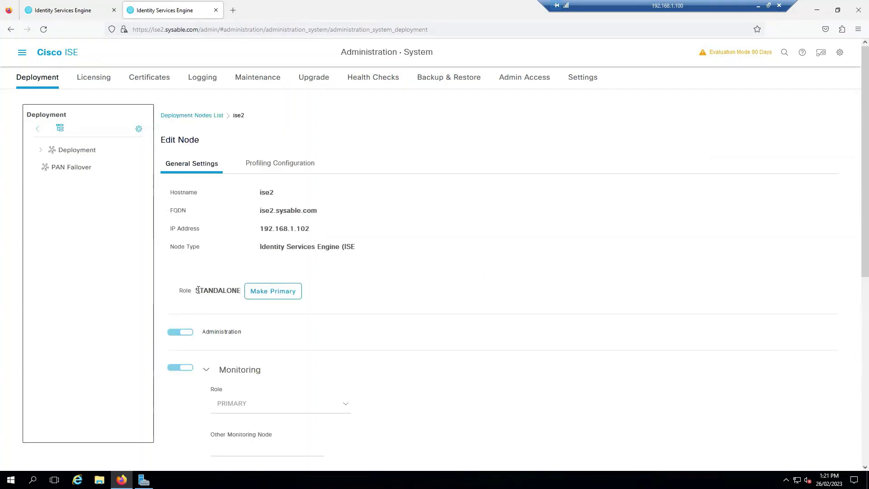
{"action": "left_click_drag", "start_coordinate": [198, 290], "coordinate": [238, 289]}
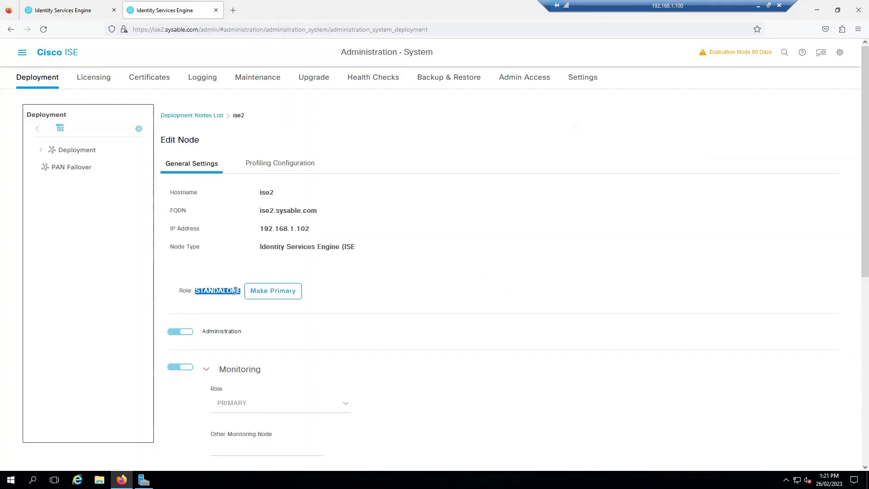
{"action": "left_click", "coordinate": [166, 271]}
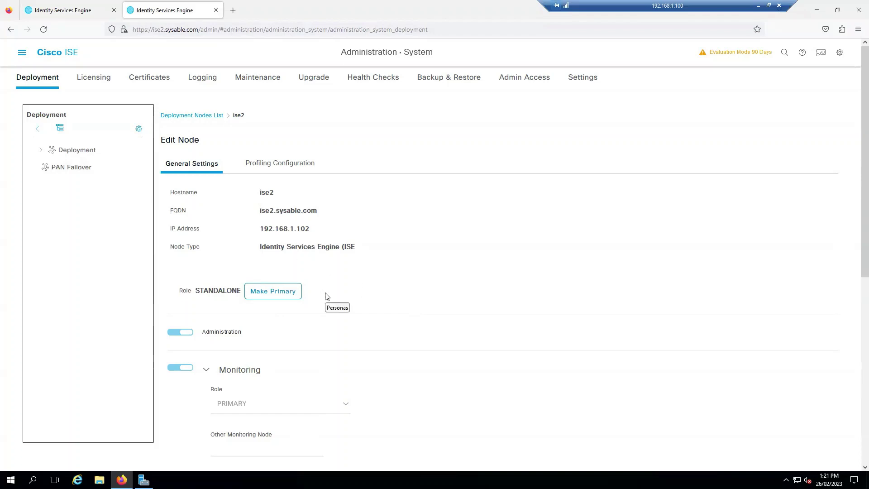
- Enter ise2.sysable.com as Host FQDN on ise1's Register ISE Node form, then launch PuTTY
{"action": "left_click", "coordinate": [72, 10]}
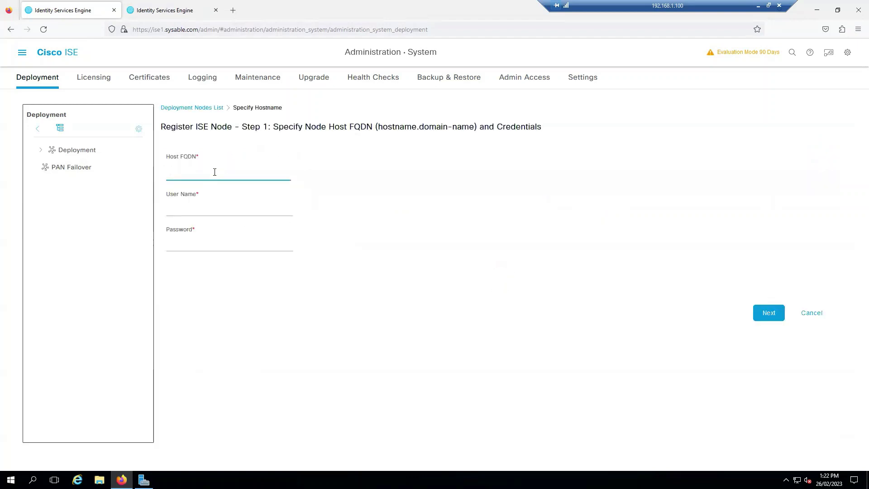
{"action": "type", "text": "ise"}
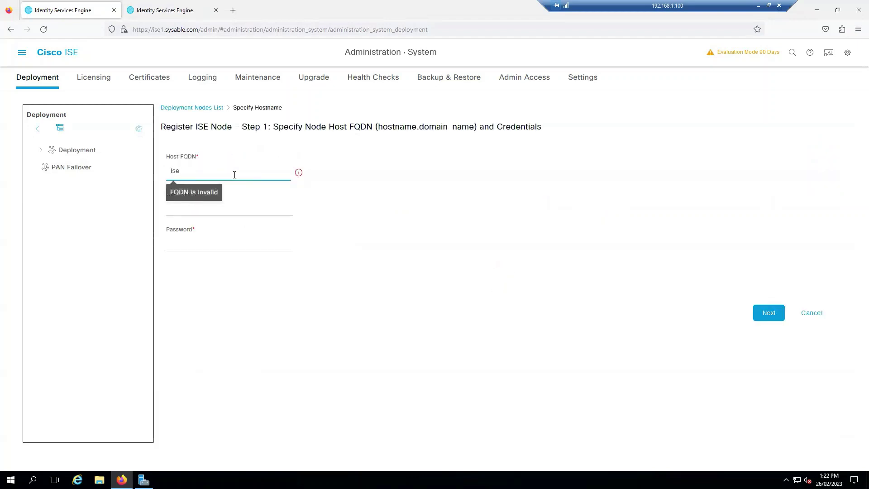
{"action": "type", "text": "2.sysable.com"}
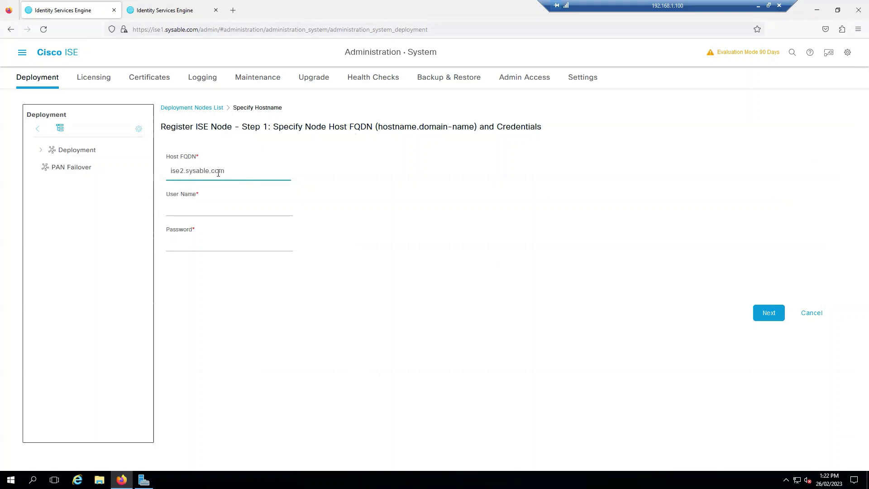
{"action": "left_click", "coordinate": [32, 480]}
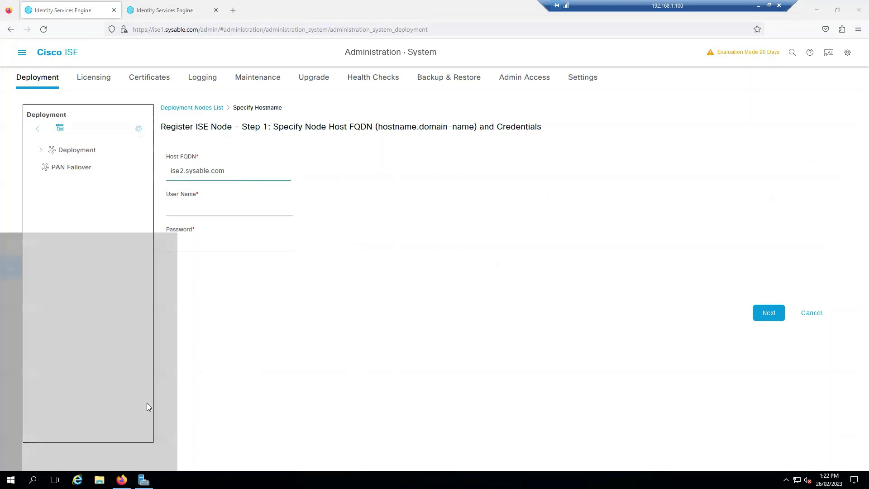
{"action": "type", "text": "putty"}
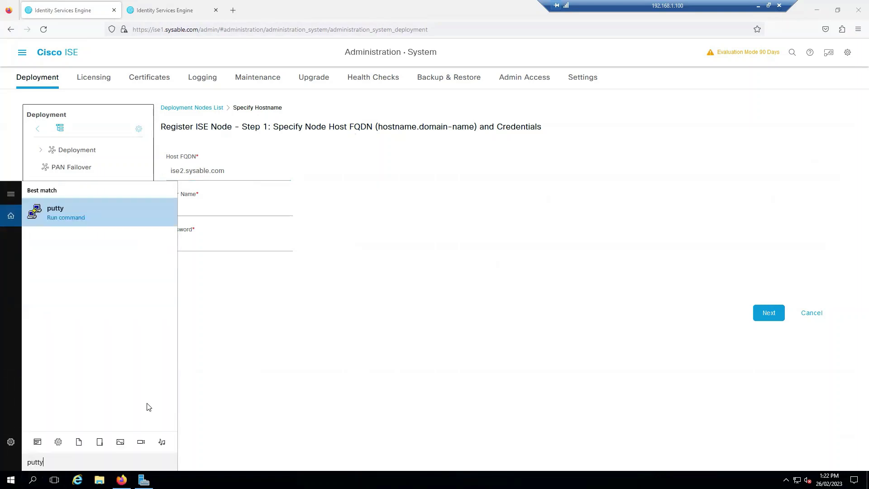
{"action": "key", "text": "Return"}
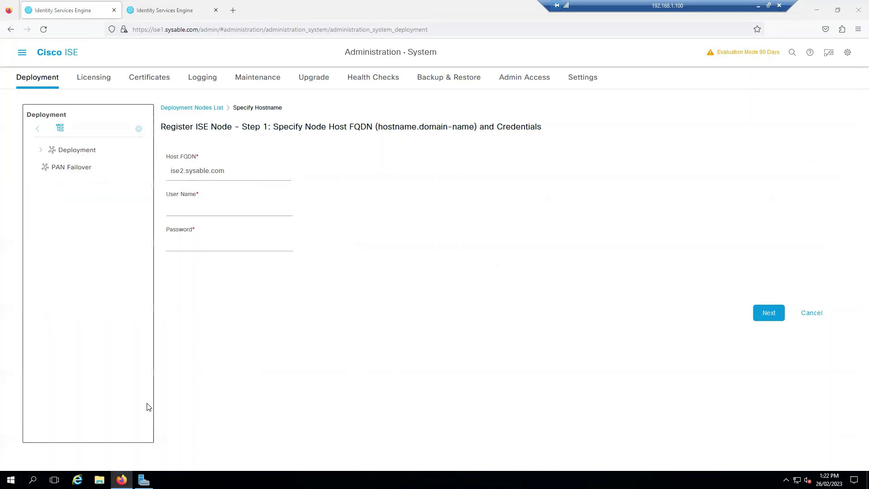
- SSH into ise1.sysable.com with PuTTY, accept the host key, and log in as admin
{"action": "type", "text": "ise1.sysable.com"}
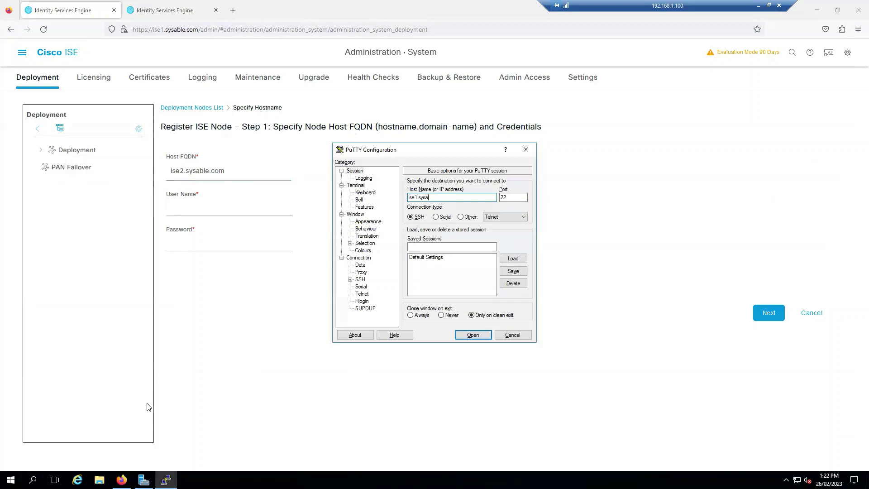
{"action": "key", "text": "Return"}
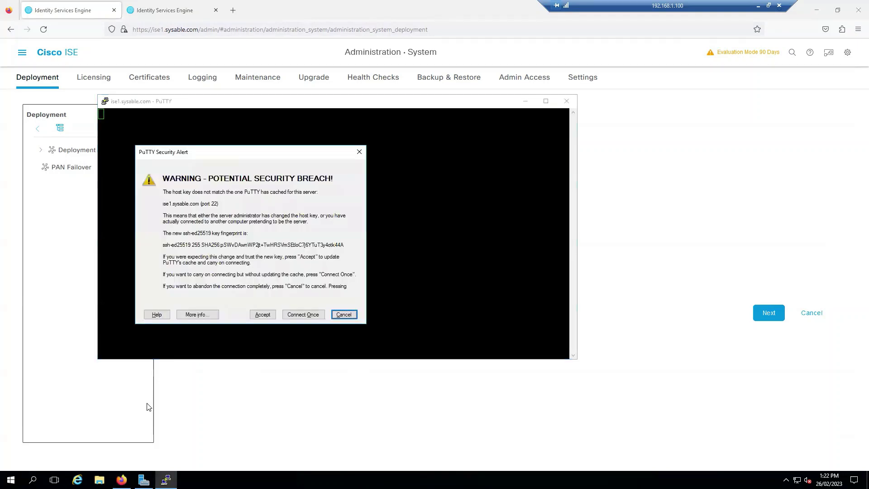
{"action": "key", "text": "alt+a"}
{"action": "type", "text": "admin"}
{"action": "key", "text": "Return"}
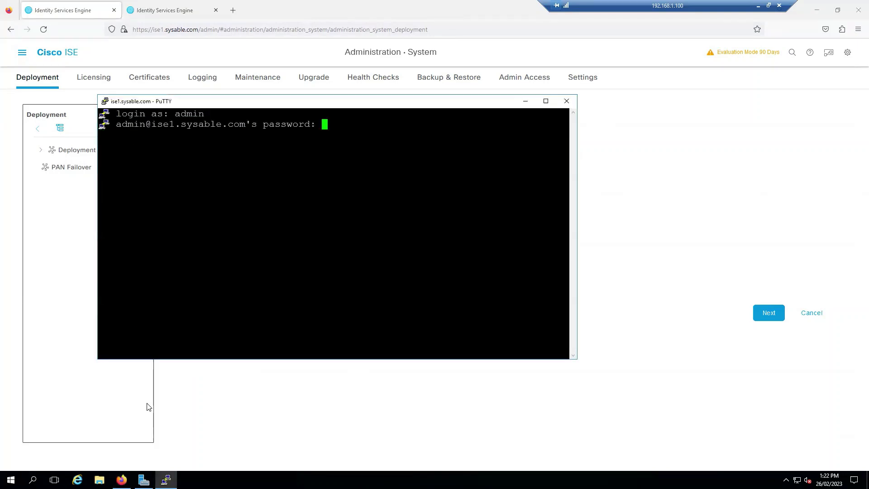
{"action": "key", "text": "Return"}
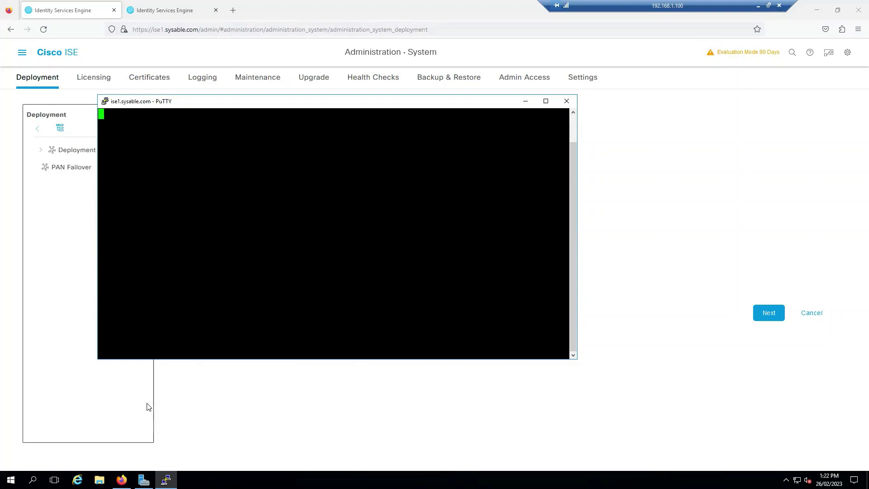
- Ping sysable.com and ise2.sysable.com from ise1, both with 0% packet loss
{"action": "type", "text": "p"}
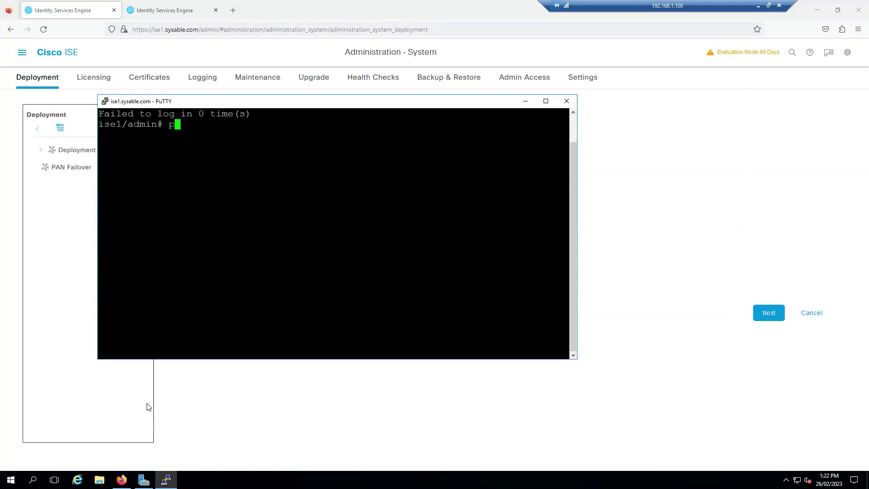
{"action": "type", "text": "ing sysable.com"}
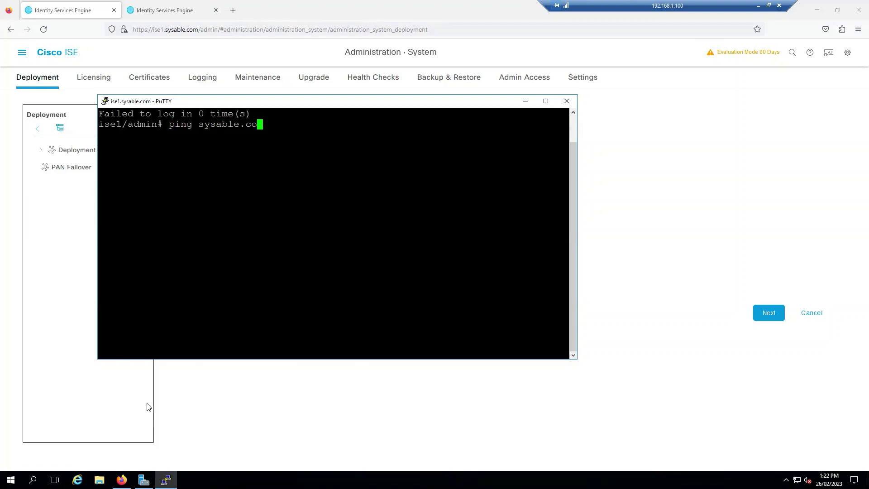
{"action": "key", "text": "Return"}
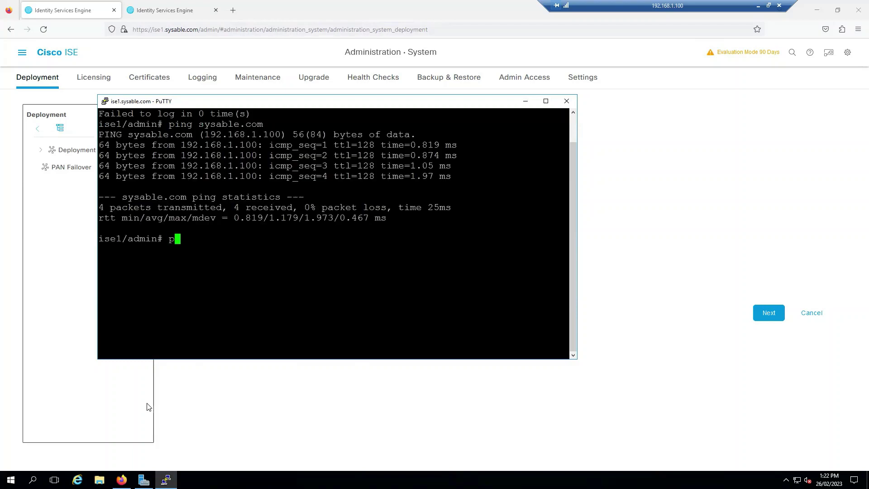
{"action": "type", "text": "ping ise2.sysable.com"}
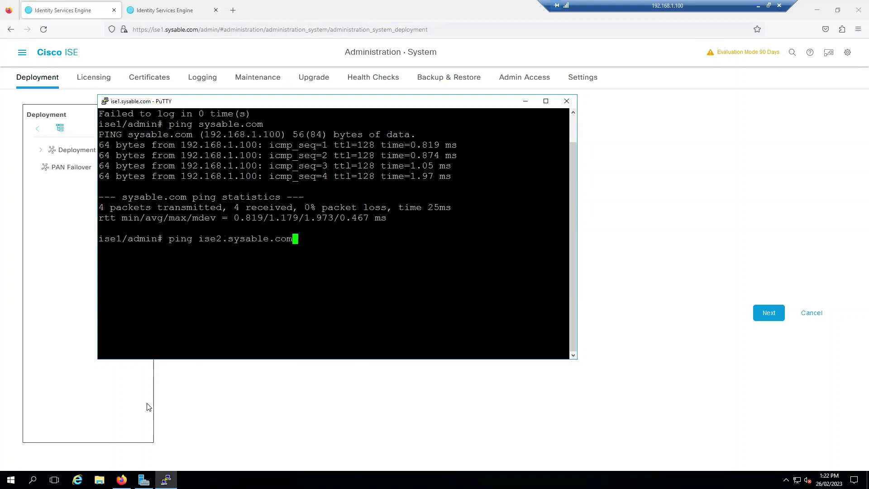
{"action": "key", "text": "Return"}
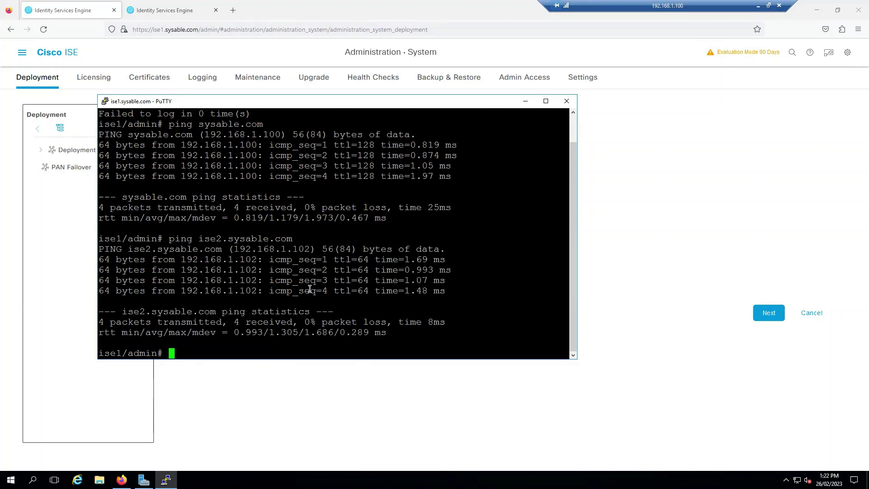
- Register ise2.sysable.com with the admin username and password, and trust its self-signed certificate
{"action": "left_click", "coordinate": [526, 101]}
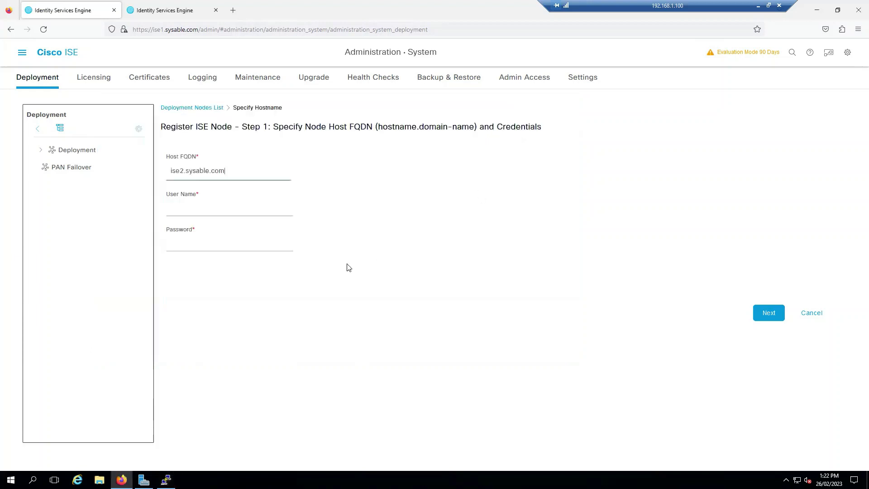
{"action": "left_click_drag", "start_coordinate": [238, 171], "coordinate": [170, 189]}
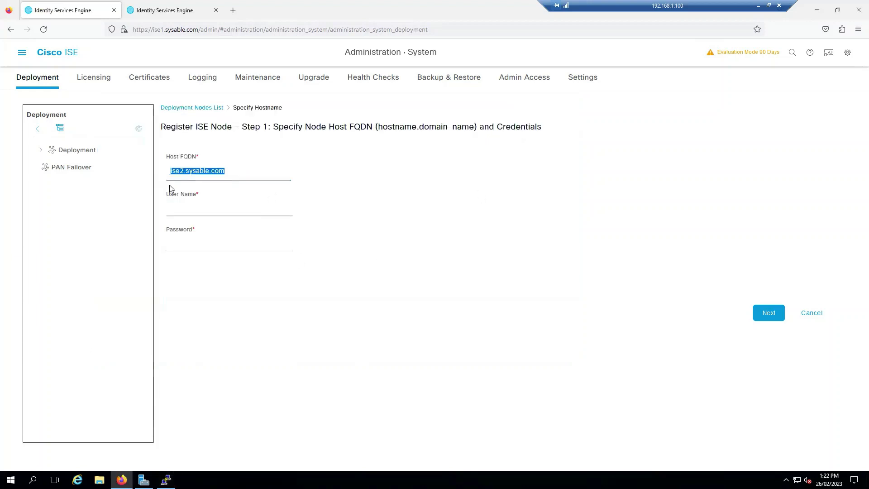
{"action": "left_click", "coordinate": [207, 208]}
{"action": "type", "text": "admin"}
{"action": "key", "text": "Tab"}
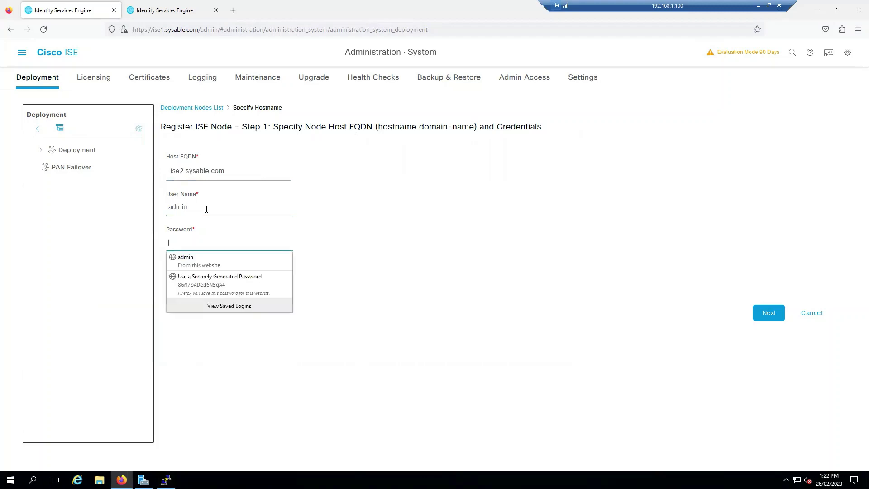
{"action": "type", "text": "***"}
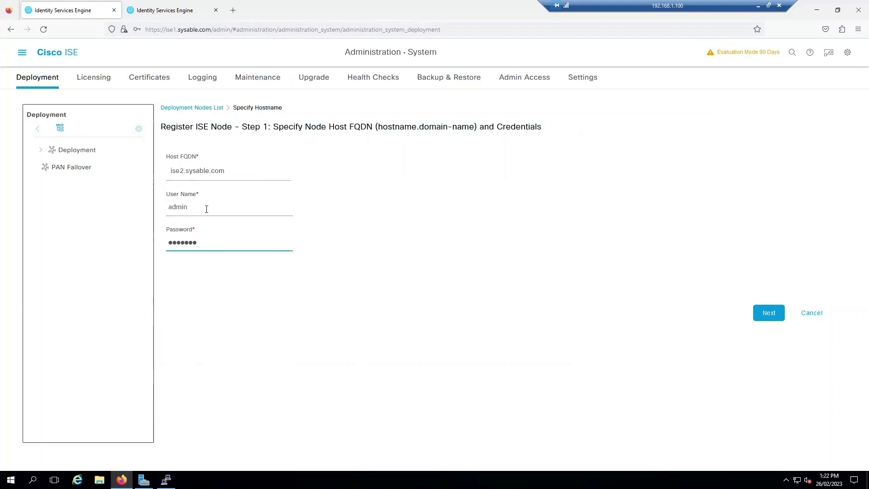
{"action": "left_click", "coordinate": [768, 313]}
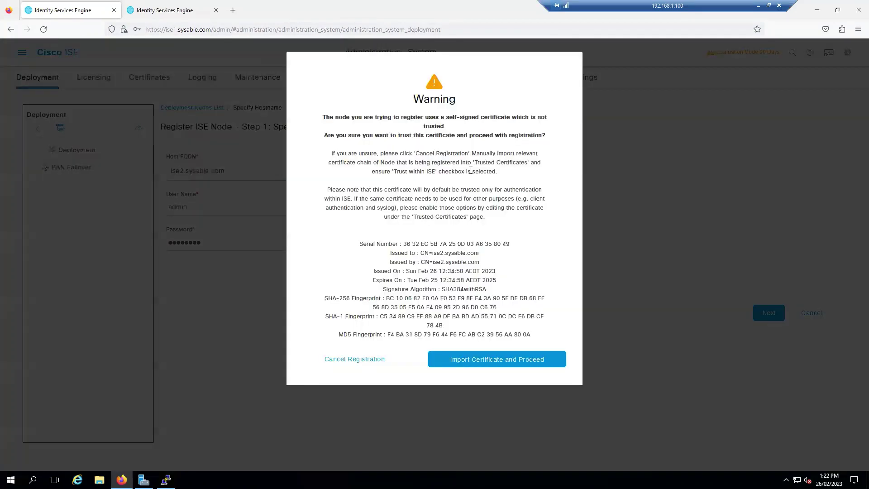
{"action": "left_click", "coordinate": [529, 365]}
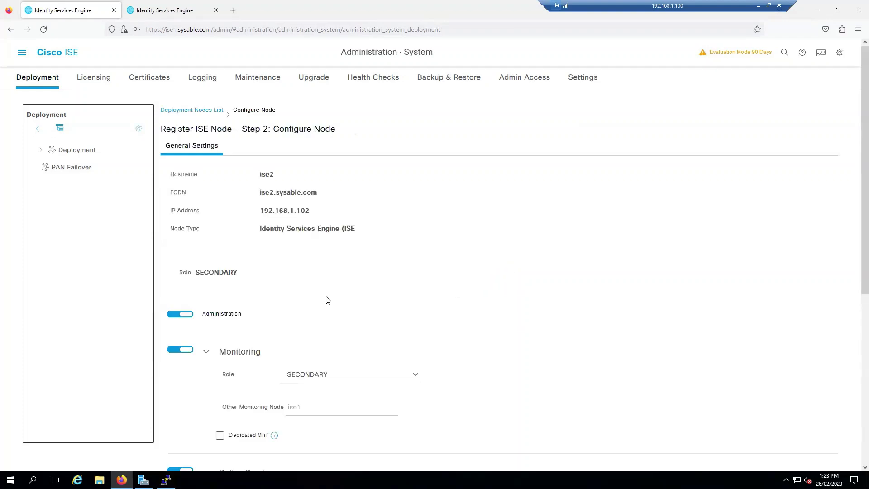
- Confirm ise2's Monitoring role stays SECONDARY
{"action": "left_click_drag", "start_coordinate": [195, 273], "coordinate": [238, 273]}
{"action": "scroll", "coordinate": [454, 256], "scroll_direction": "down", "scroll_amount": 2}
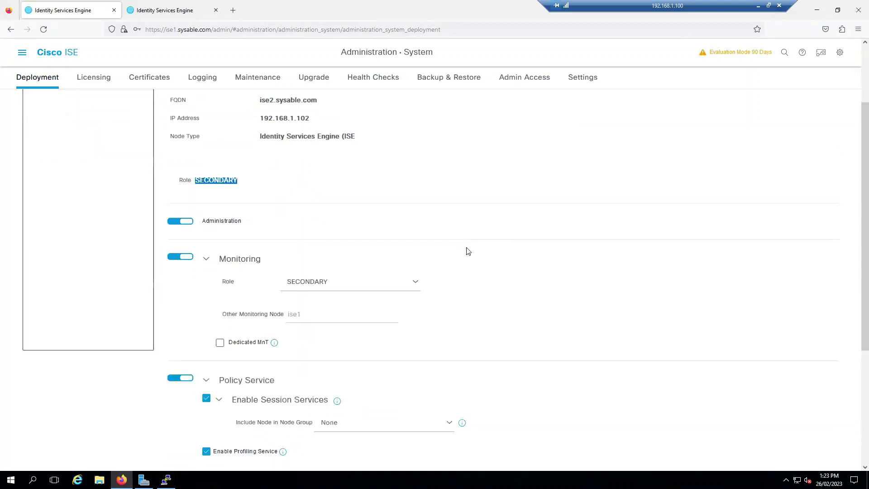
{"action": "left_click", "coordinate": [419, 287]}
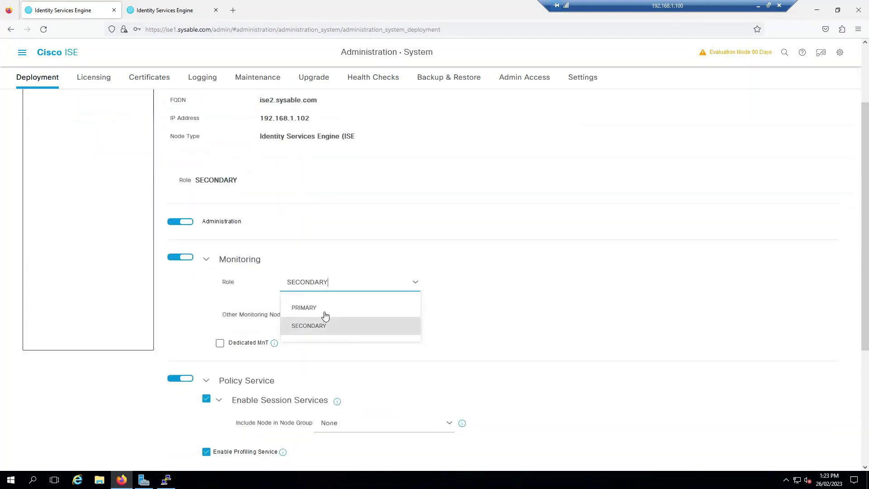
{"action": "left_click", "coordinate": [516, 279]}
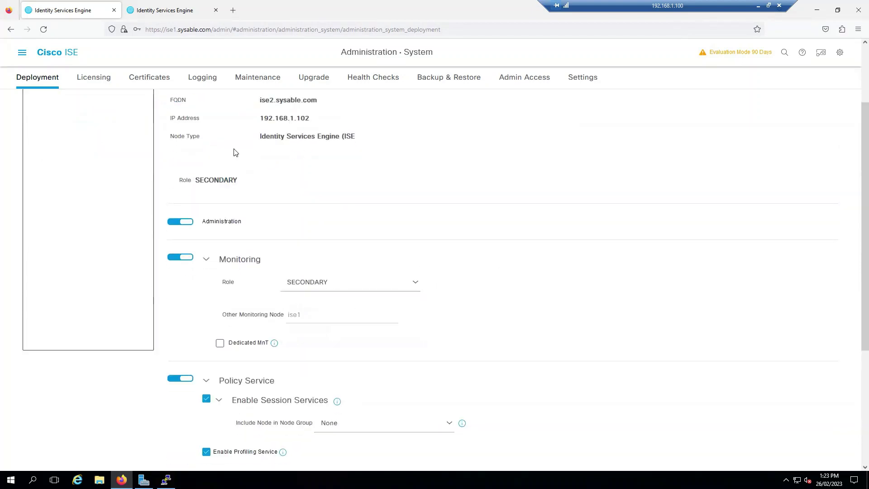
{"action": "left_click", "coordinate": [190, 10]}
{"action": "left_click", "coordinate": [118, 6]}
- Review the Policy Service options and submit ise2's node configuration
{"action": "scroll", "coordinate": [553, 289], "scroll_direction": "down", "scroll_amount": 2}
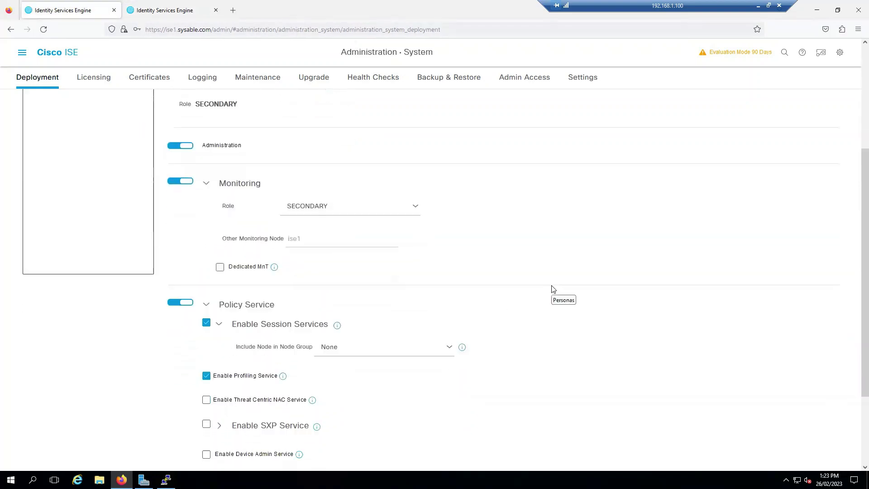
{"action": "scroll", "coordinate": [552, 288], "scroll_direction": "down", "scroll_amount": 2}
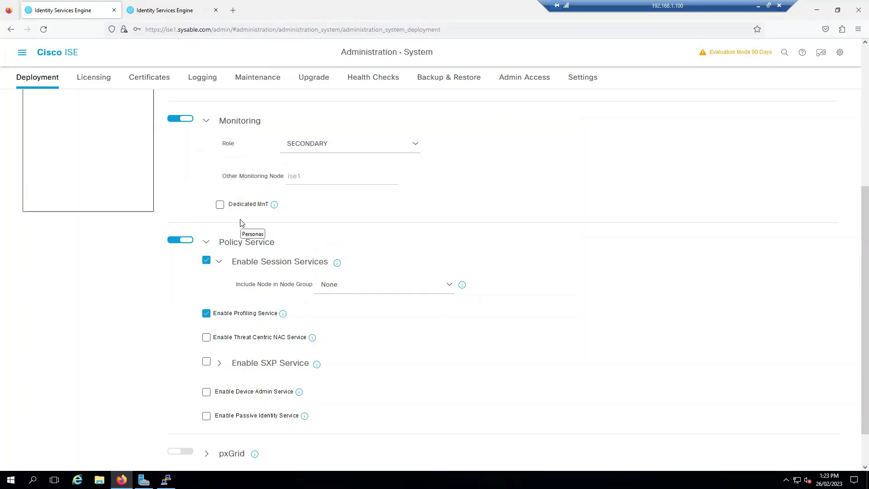
{"action": "scroll", "coordinate": [498, 244], "scroll_direction": "down", "scroll_amount": 2}
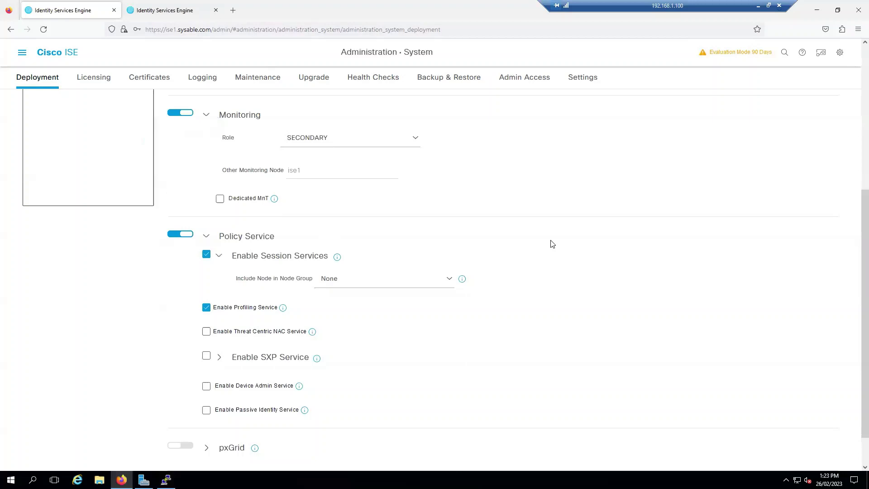
{"action": "scroll", "coordinate": [573, 233], "scroll_direction": "up", "scroll_amount": 5}
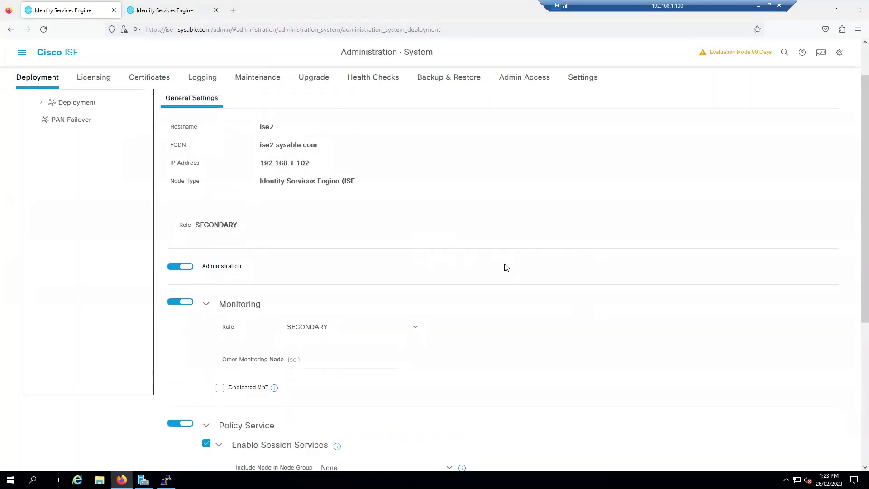
{"action": "scroll", "coordinate": [506, 268], "scroll_direction": "down", "scroll_amount": 1}
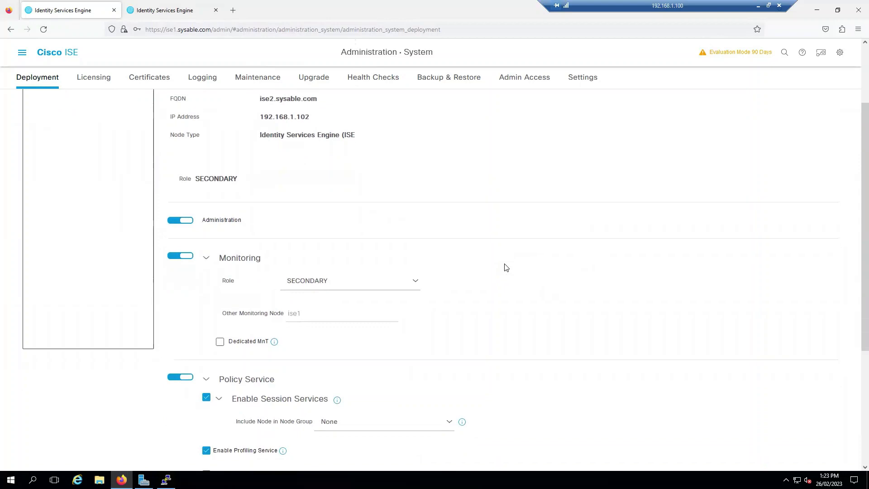
{"action": "scroll", "coordinate": [506, 268], "scroll_direction": "down", "scroll_amount": 4}
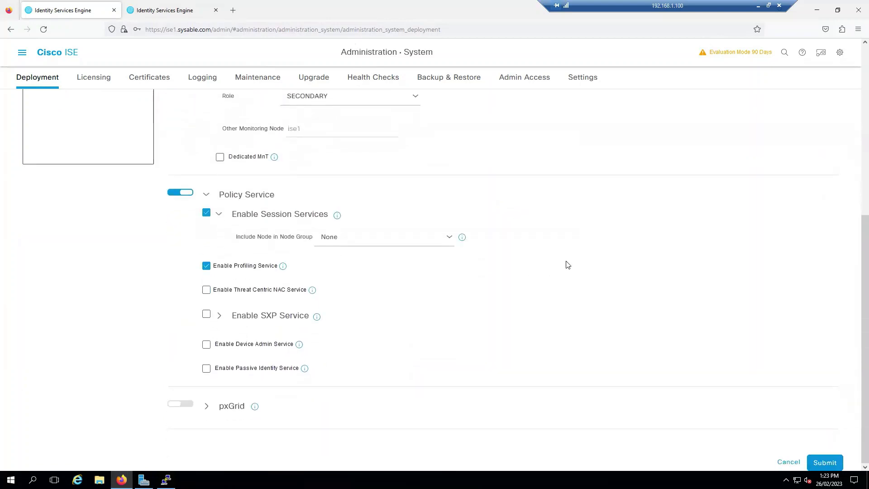
{"action": "left_click", "coordinate": [824, 462]}
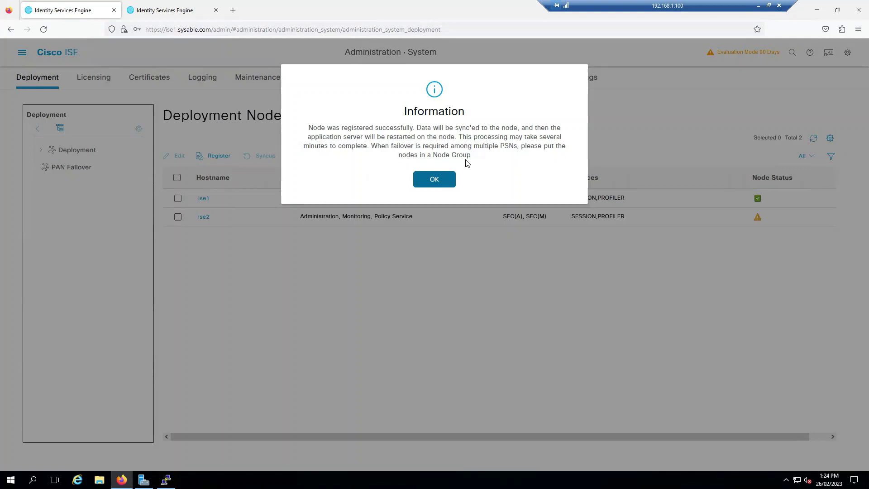
- Dismiss the registration success notice and switch to ise2's Edit Node tab
{"action": "left_click", "coordinate": [438, 180]}
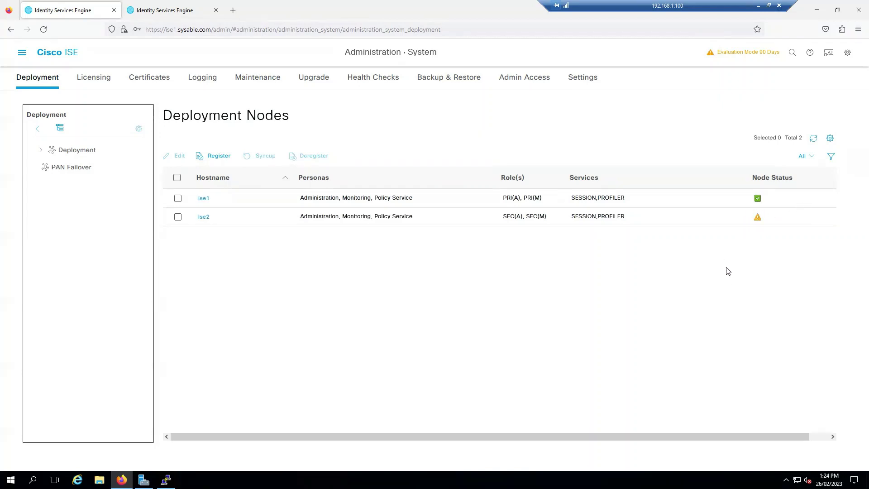
{"action": "left_click", "coordinate": [175, 10]}
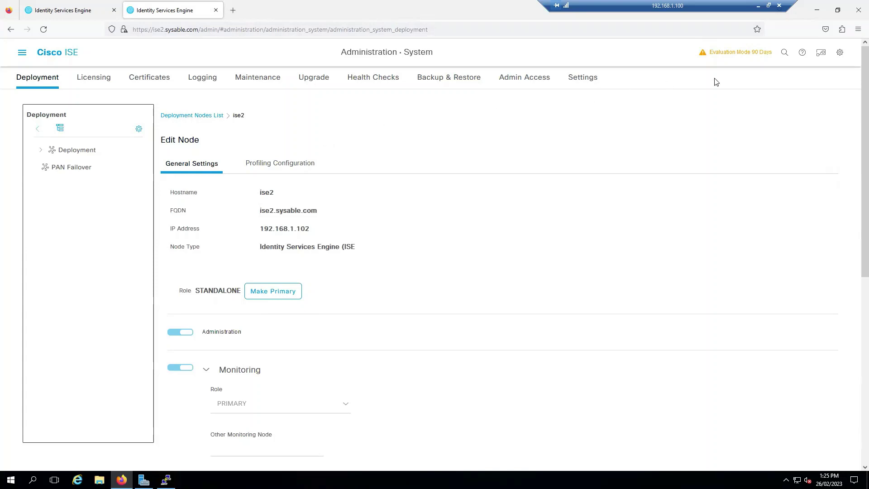
- Log out of the ise2 console from the gear menu and close its tab
{"action": "left_click", "coordinate": [80, 5]}
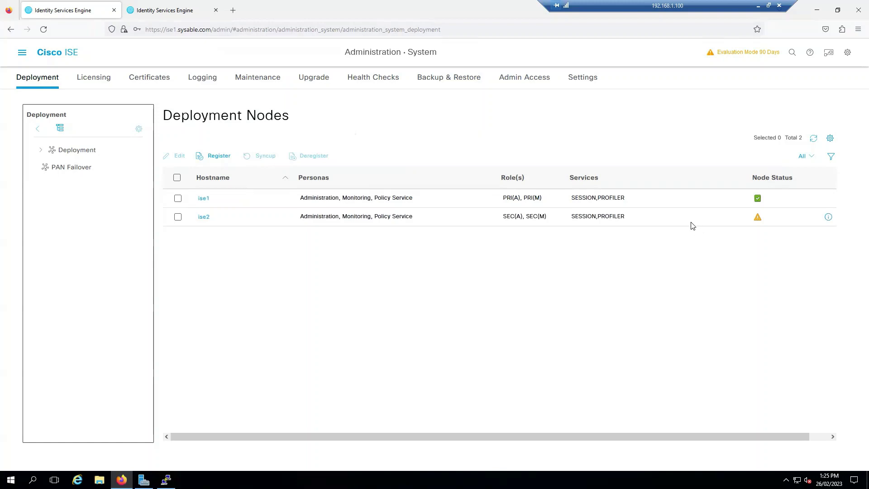
{"action": "left_click", "coordinate": [171, 13]}
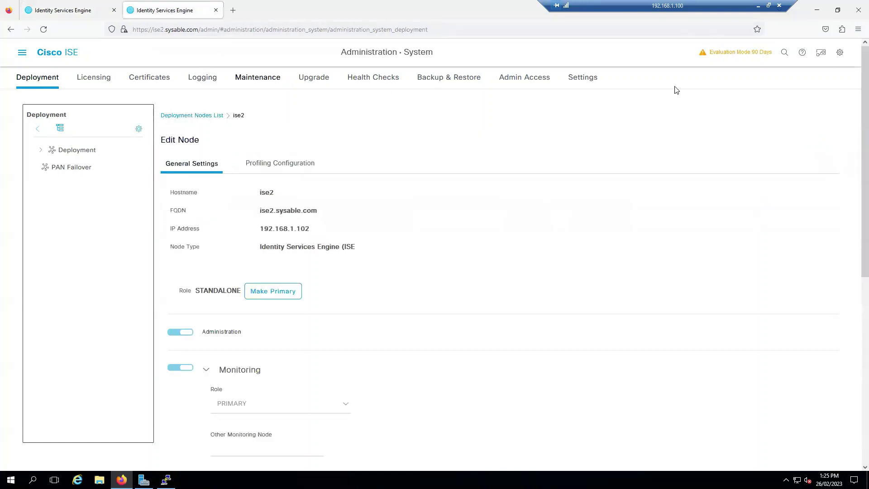
{"action": "left_click", "coordinate": [839, 52]}
{"action": "left_click", "coordinate": [774, 143]}
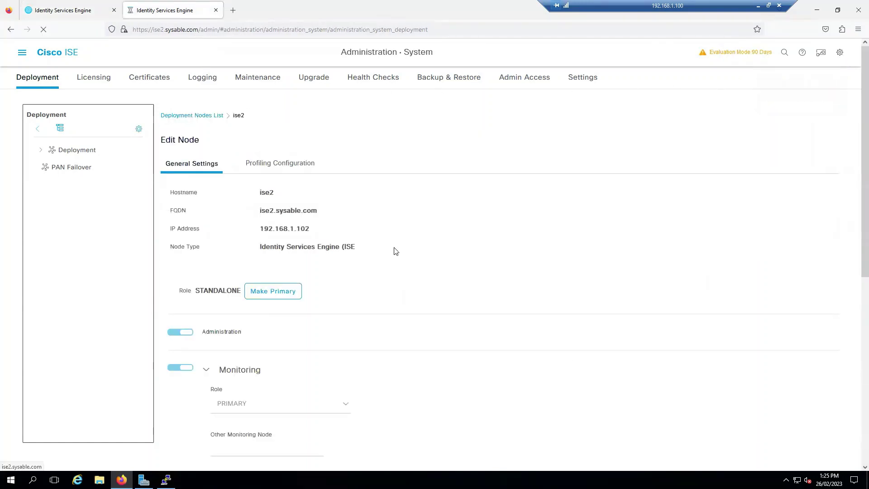
{"action": "key", "text": "ctrl+Tab"}
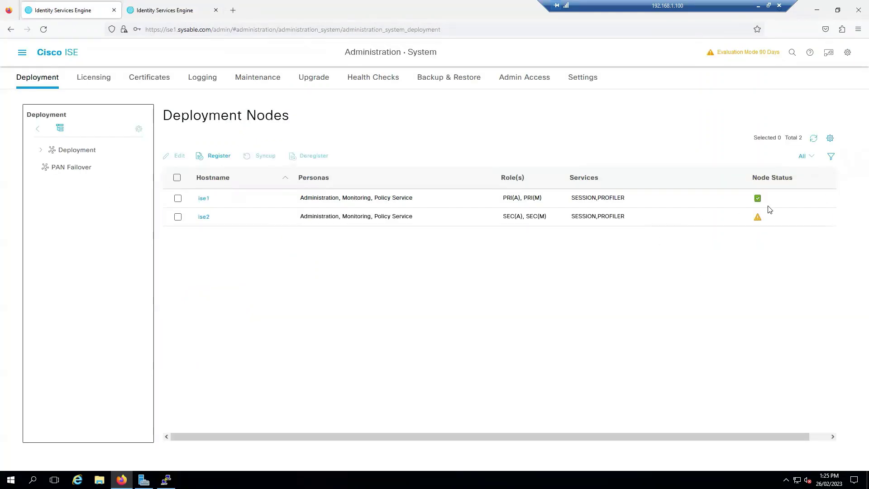